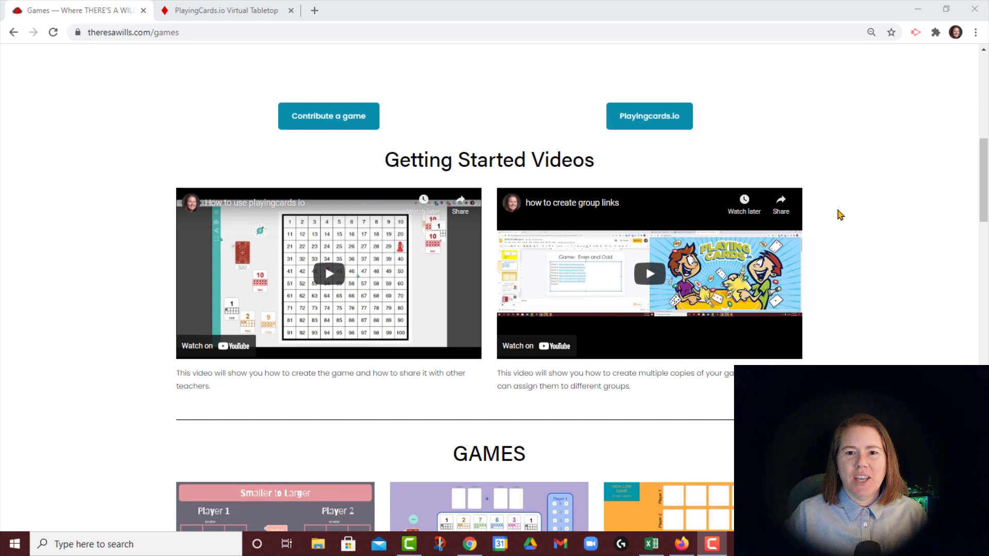
# Download the Closest to 100 game file (First+to+100+Ten+Frame (2).pcio) from the games page
pyautogui.scroll(-6, 839, 215)
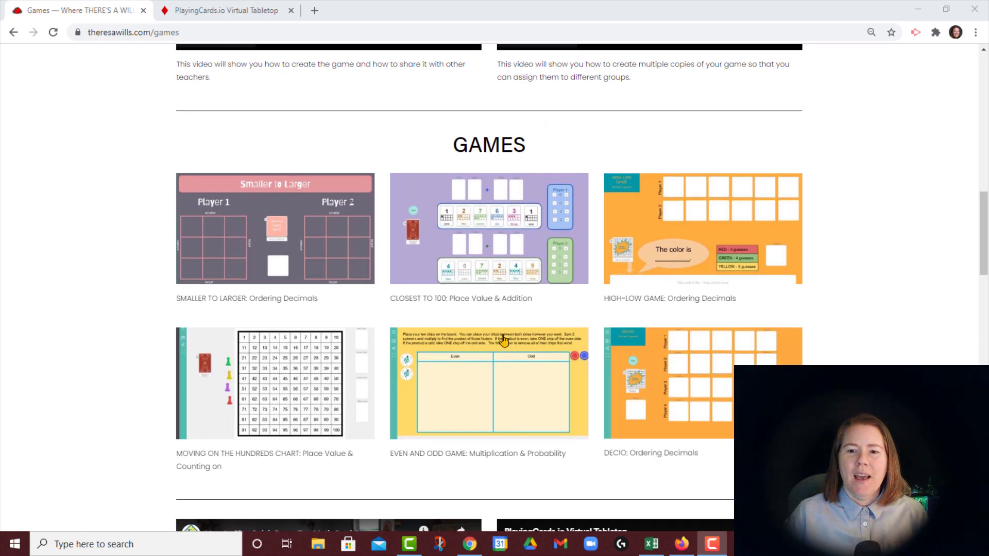
pyautogui.click(489, 234)
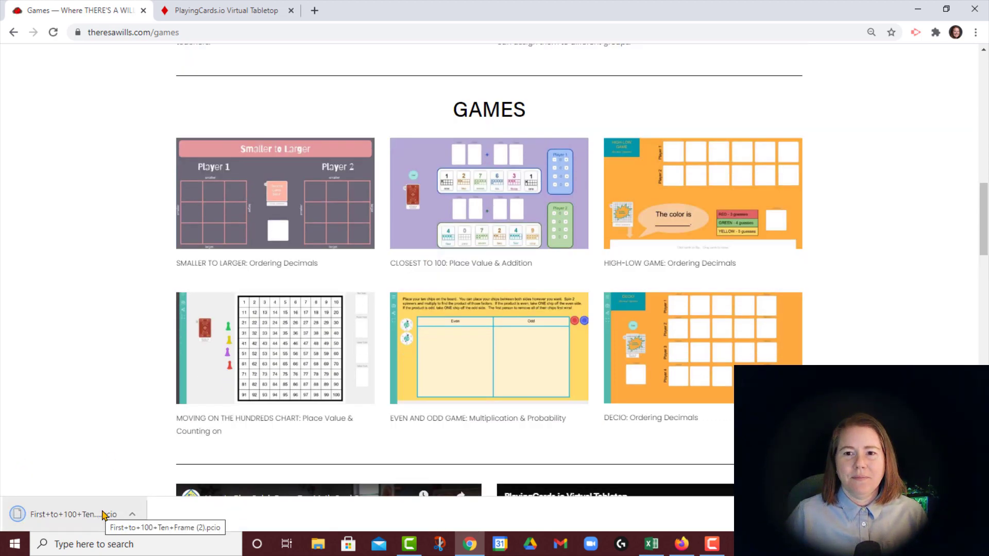
pyautogui.scroll(8, 373, 94)
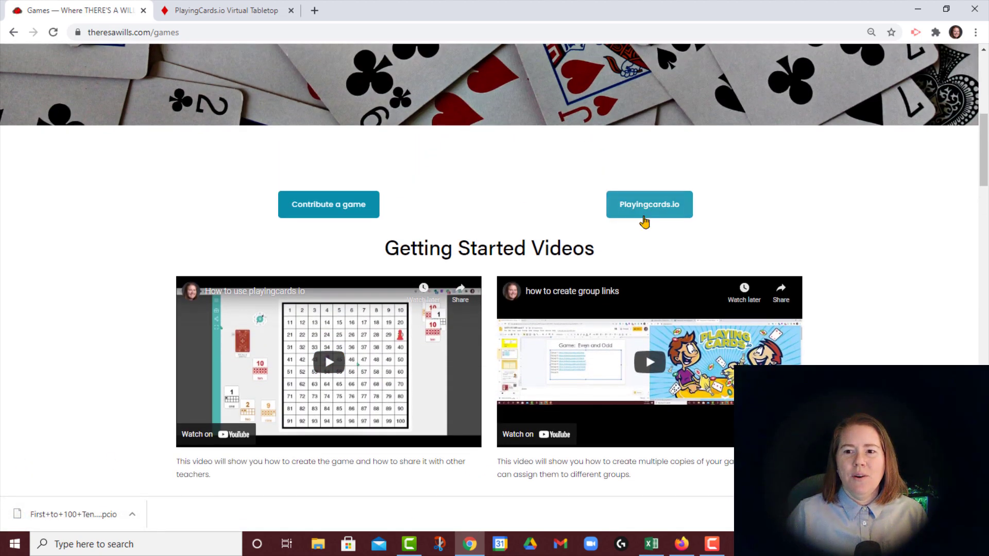
# Go to PlayingCards.io and start a new blank custom room
pyautogui.click(648, 210)
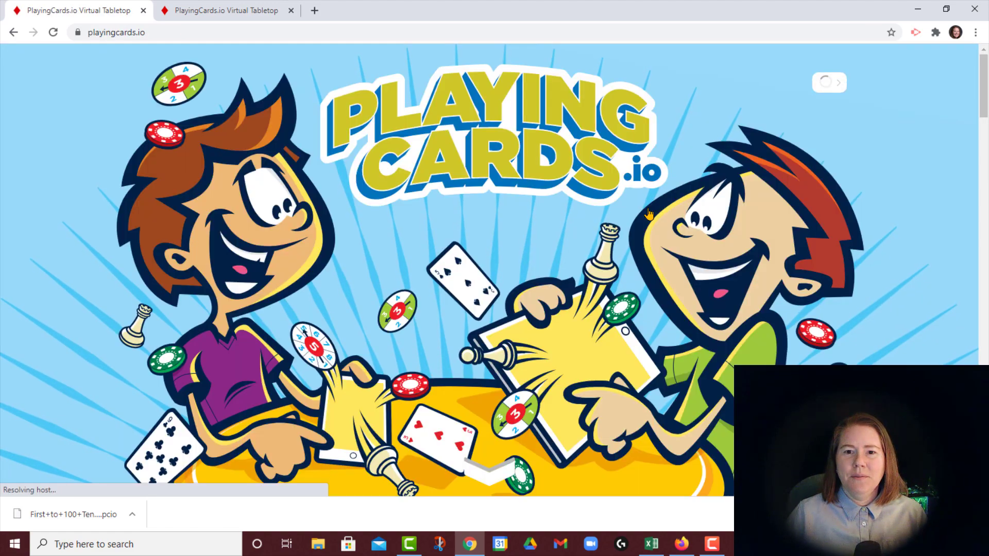
pyautogui.scroll(-1, 648, 213)
pyautogui.scroll(-20, 648, 216)
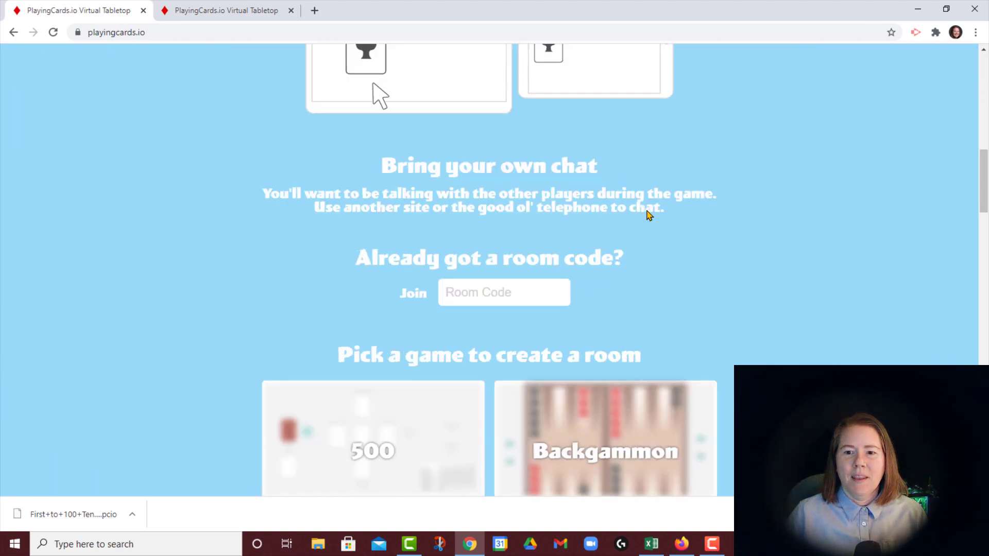
pyautogui.scroll(-10, 647, 211)
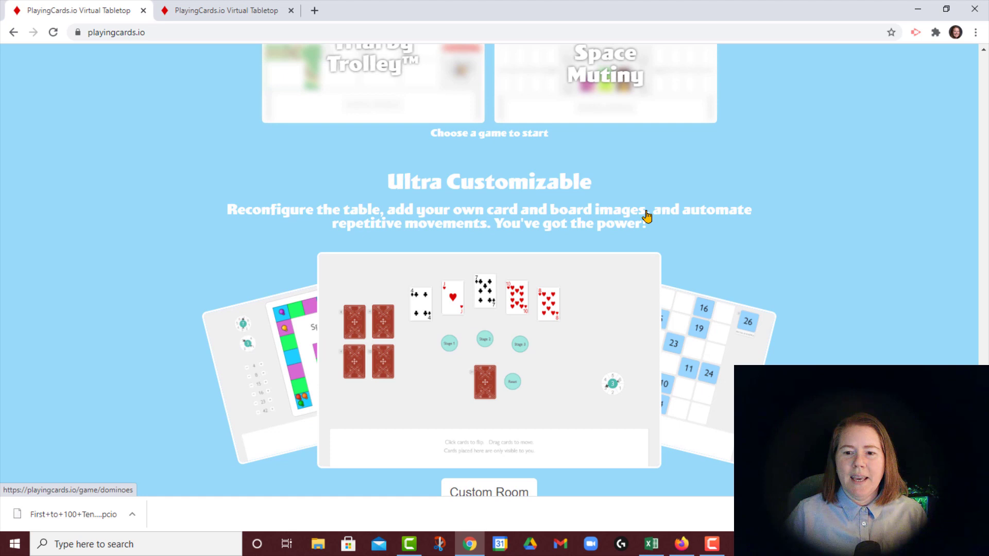
pyautogui.scroll(-2, 646, 211)
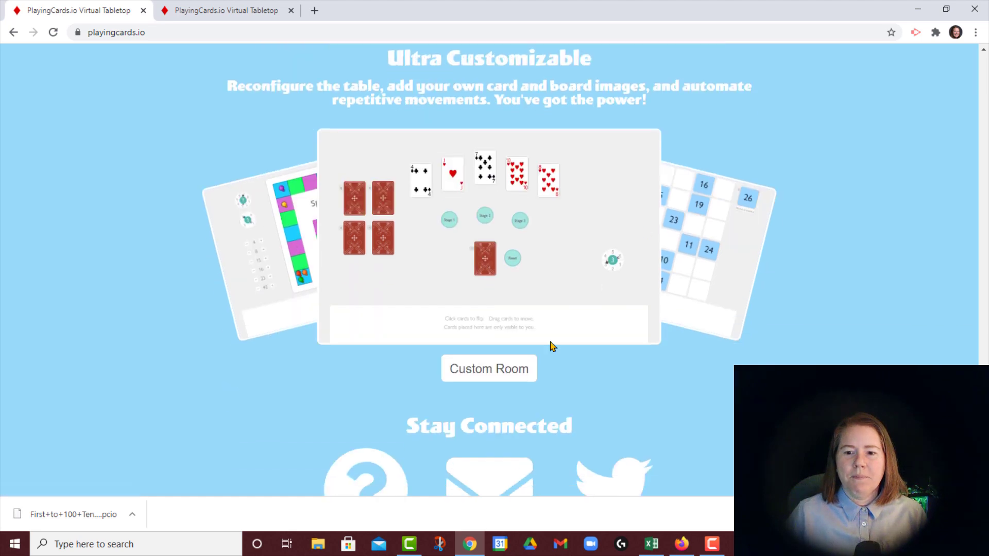
pyautogui.click(499, 381)
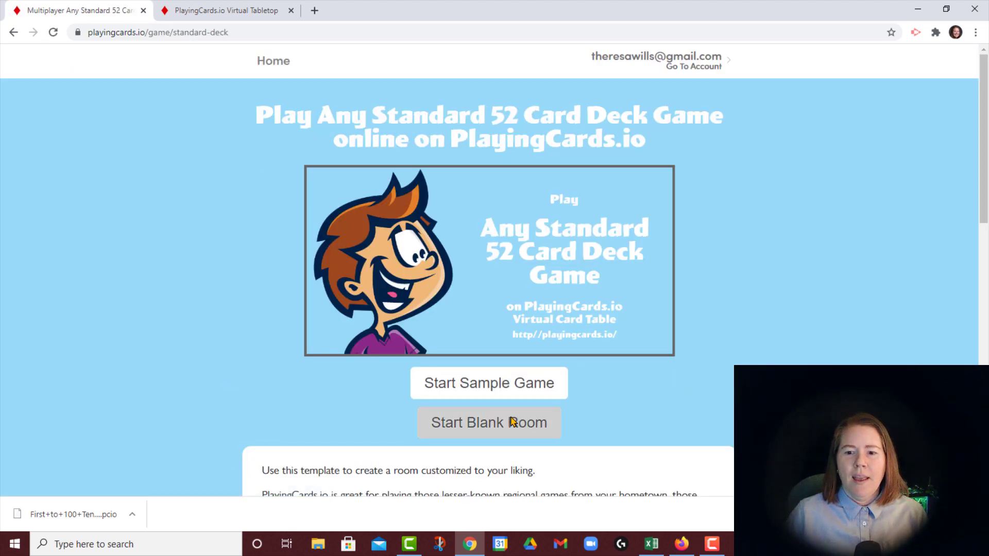
pyautogui.click(530, 431)
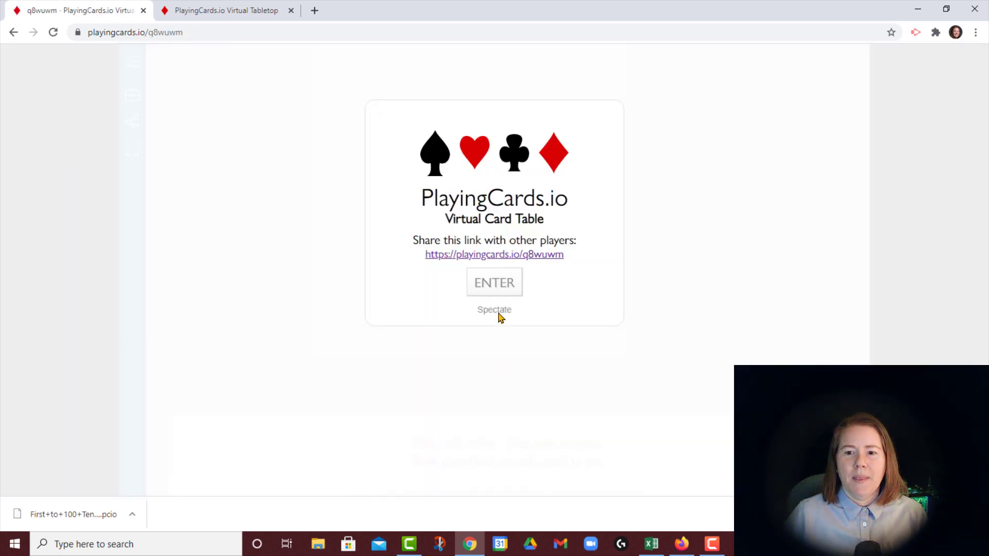
# Enter the blank room and import First+to+100+Ten+Frame (2).pcio through Room Options
pyautogui.click(496, 288)
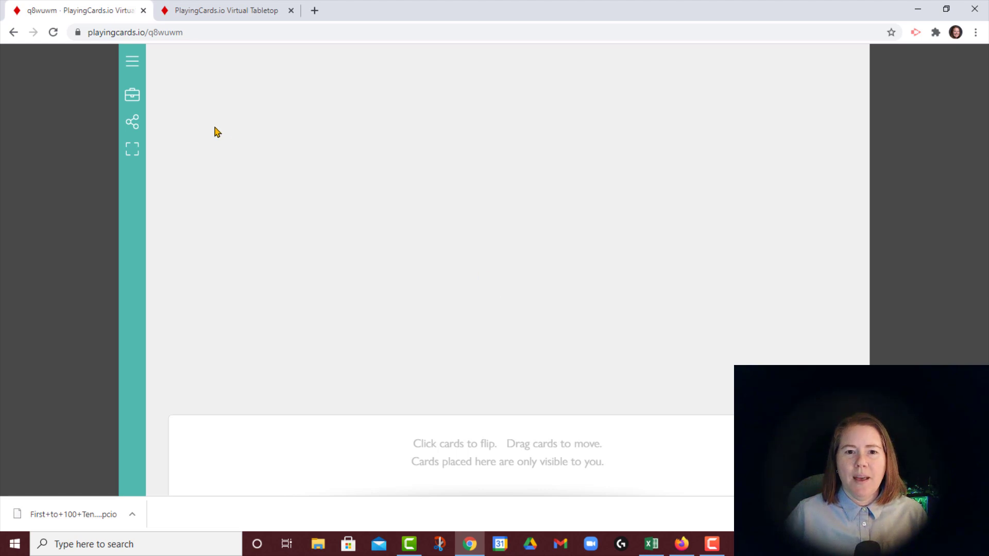
pyautogui.click(132, 98)
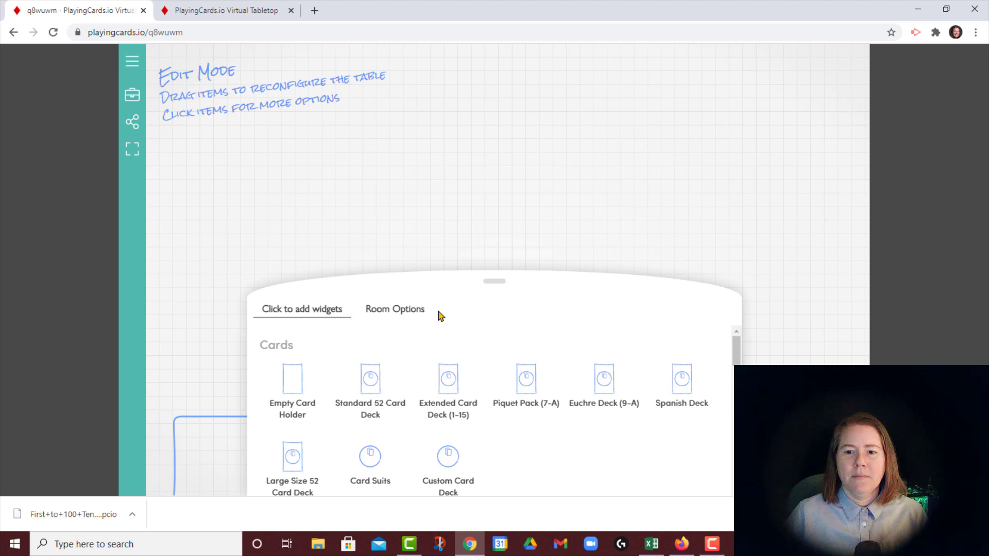
pyautogui.click(407, 310)
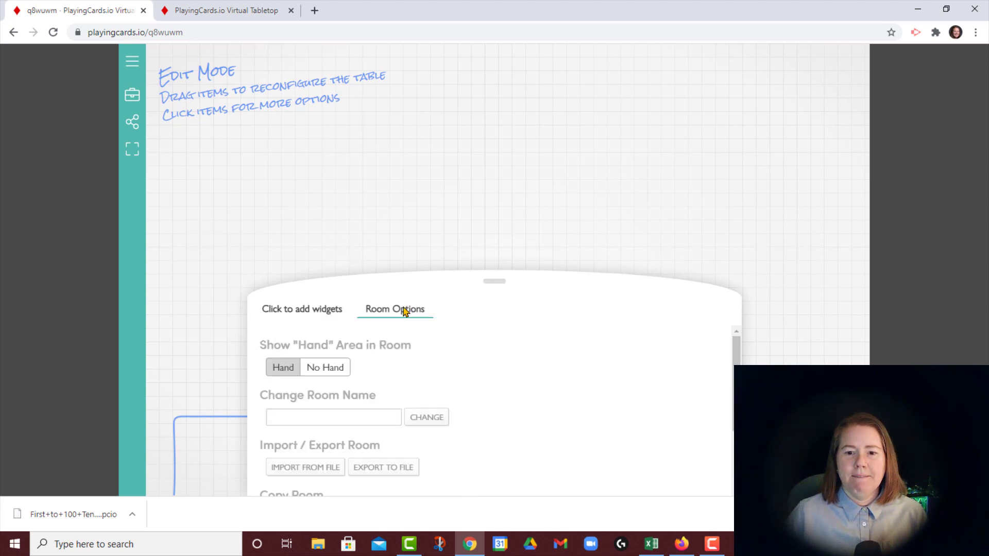
pyautogui.scroll(-2, 302, 395)
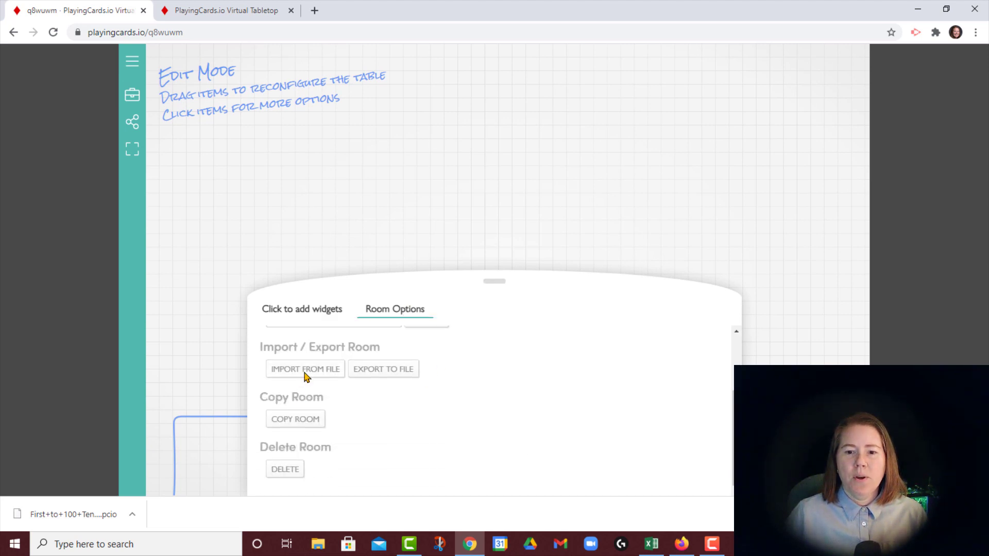
pyautogui.click(306, 377)
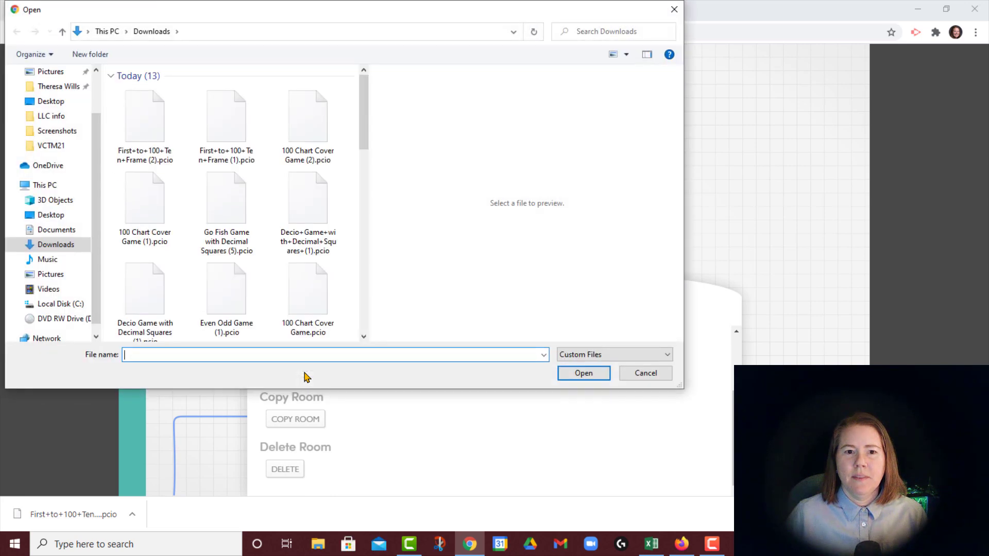
pyautogui.click(157, 121)
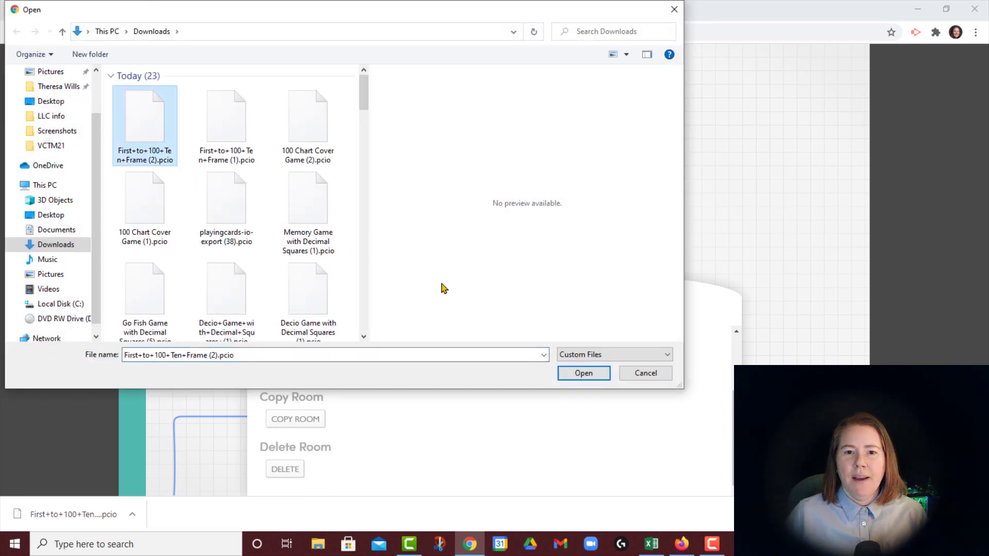
pyautogui.click(592, 378)
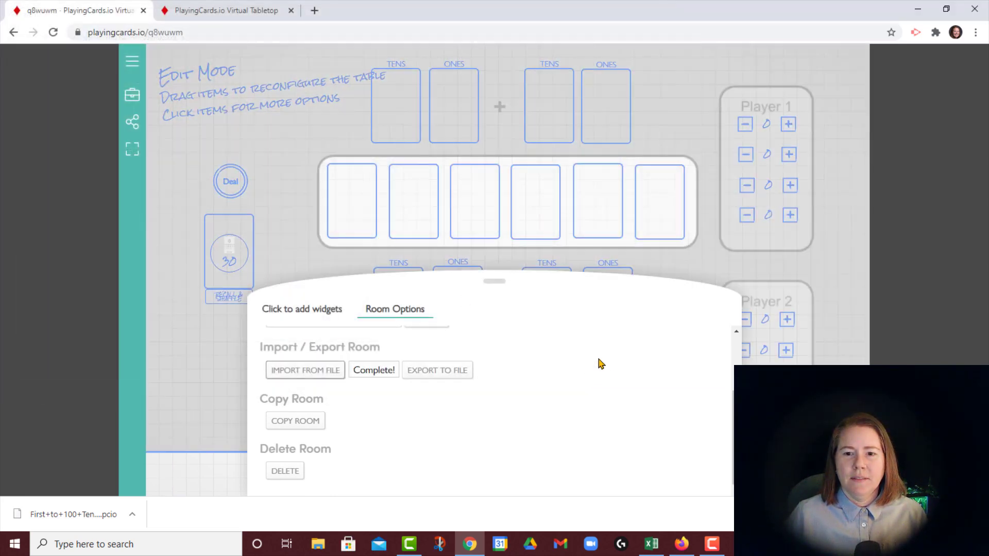
# Check the finished table in play mode, then return to edit mode's Room Options
pyautogui.click(495, 281)
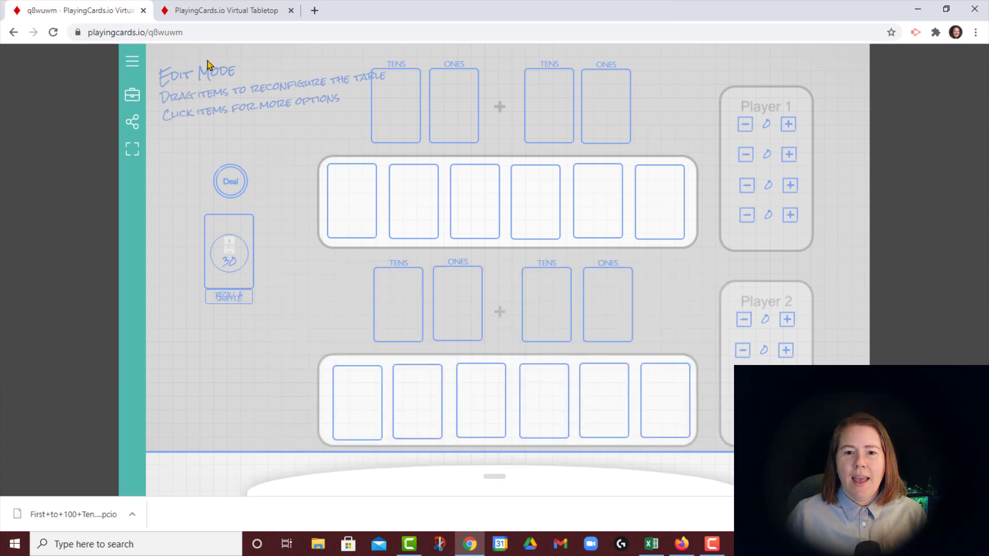
pyautogui.click(132, 95)
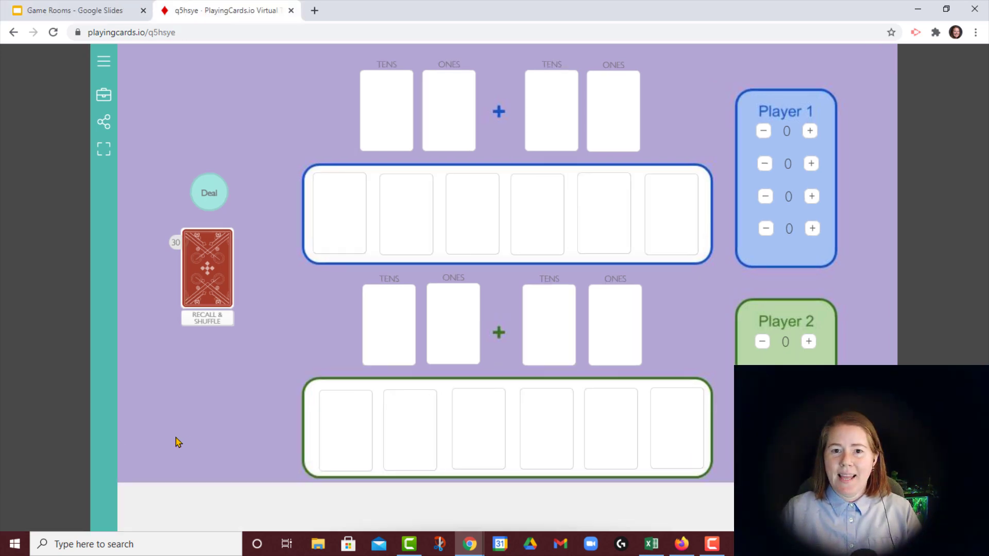
pyautogui.click(104, 98)
pyautogui.click(494, 512)
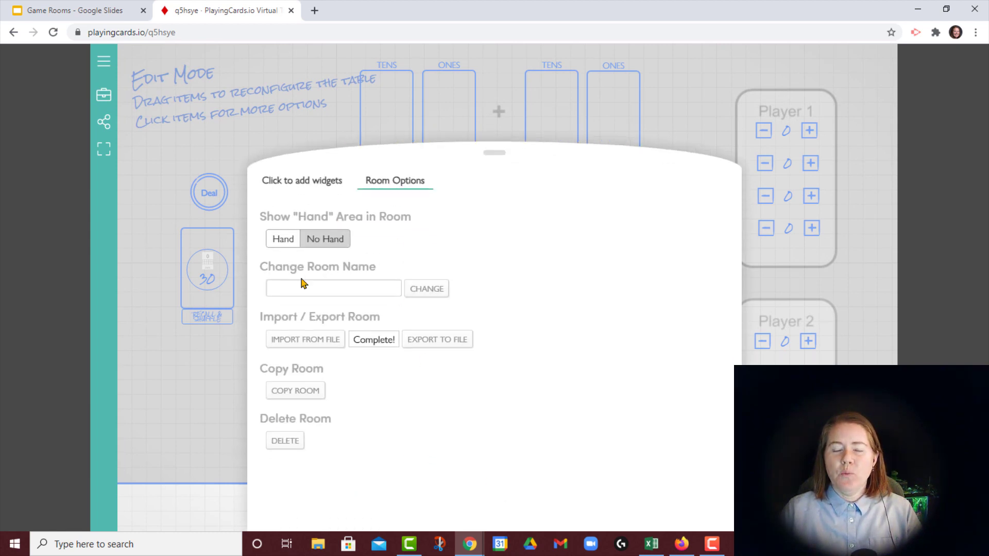
# Copy the room, naming it with the first pair's names copied from the slide
pyautogui.click(295, 391)
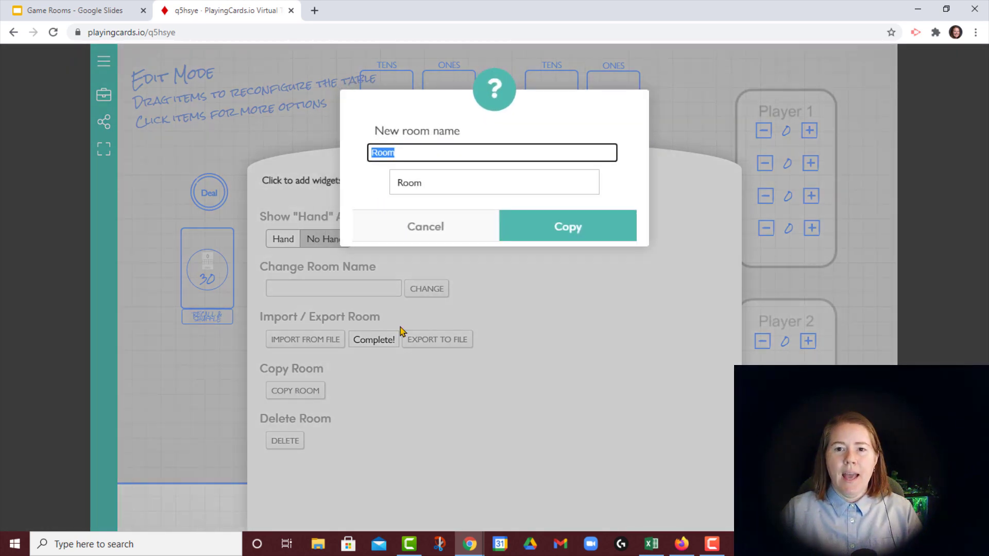
pyautogui.click(94, 16)
pyautogui.moveTo(680, 278); pyautogui.dragTo(578, 277)
pyautogui.hotkey('ctrl', 'c')
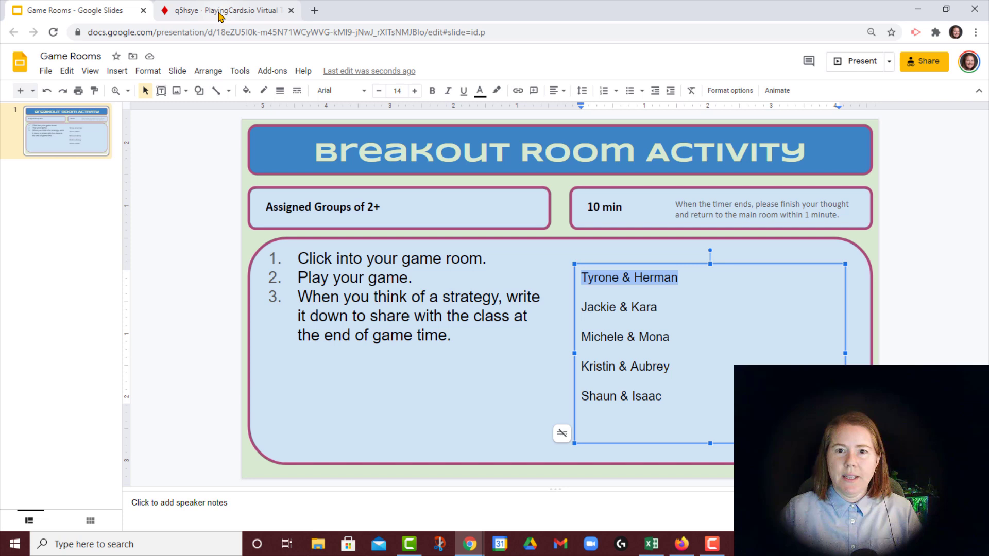
pyautogui.click(273, 10)
pyautogui.hotkey('ctrl', 'v')
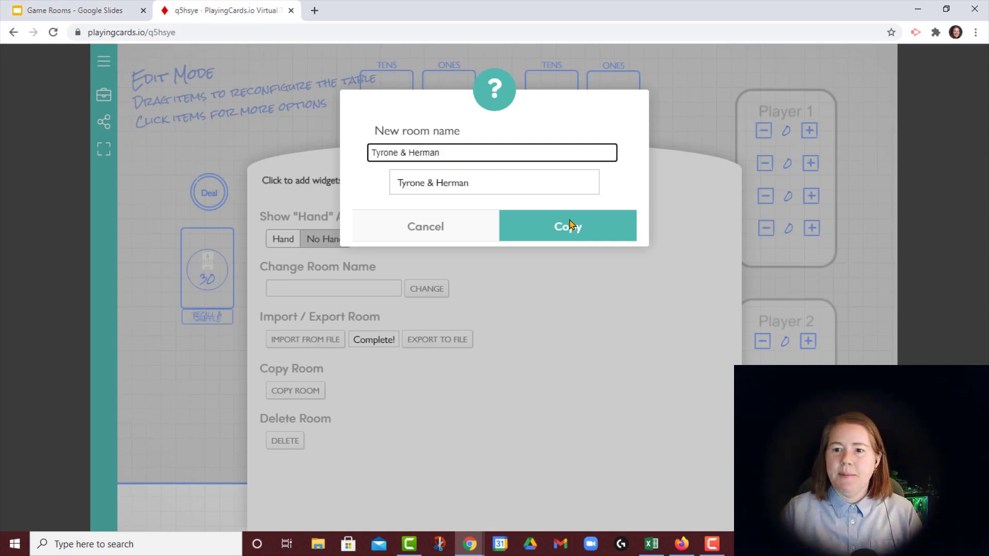
pyautogui.click(571, 227)
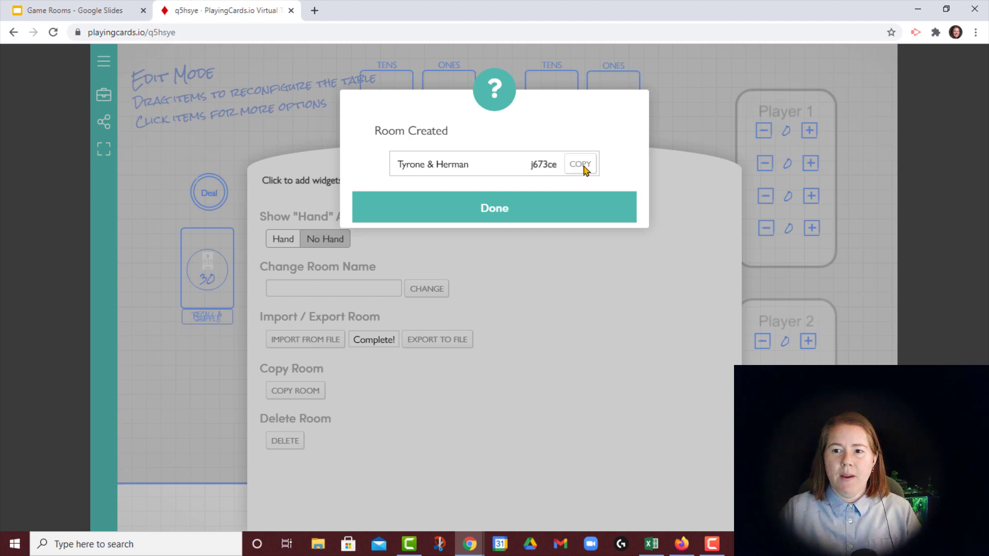
# Add the new room's code after the first pair's names, separated by a dash
pyautogui.click(582, 165)
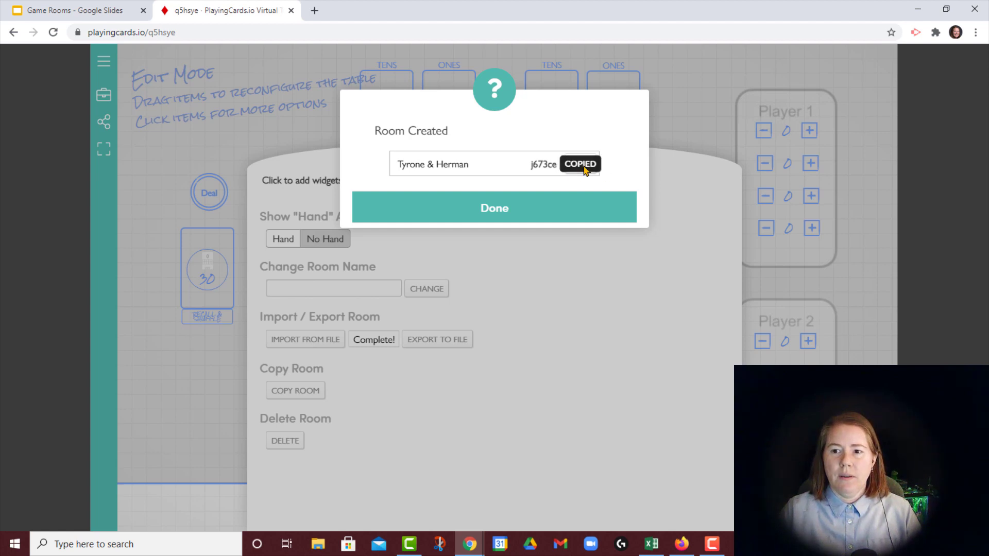
pyautogui.click(85, 9)
pyautogui.click(693, 281)
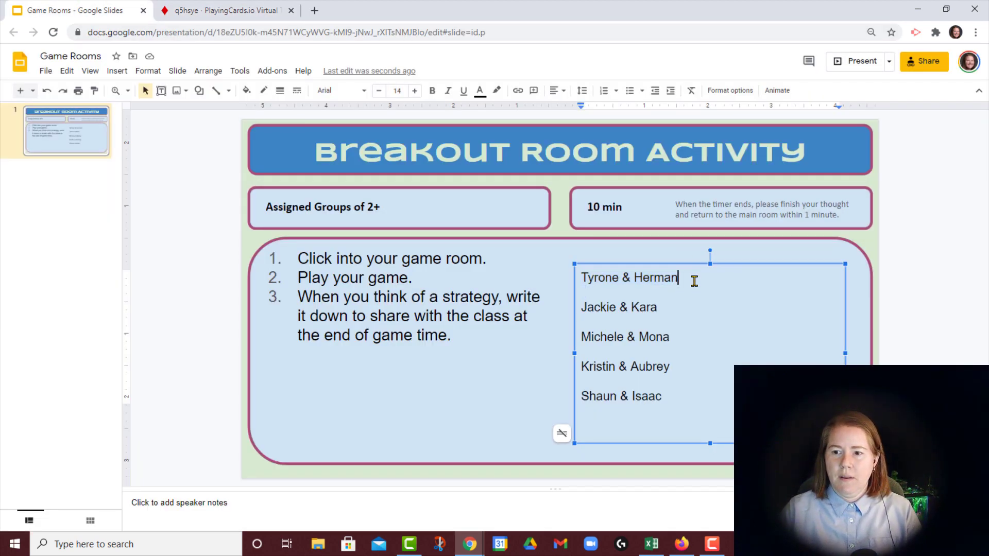
pyautogui.write('-')
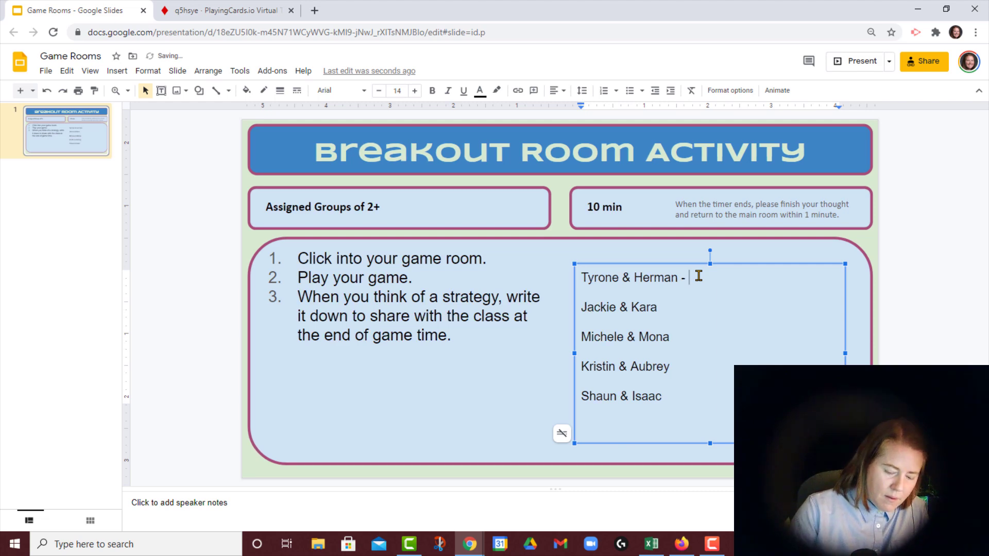
pyautogui.hotkey('ctrl', 'v')
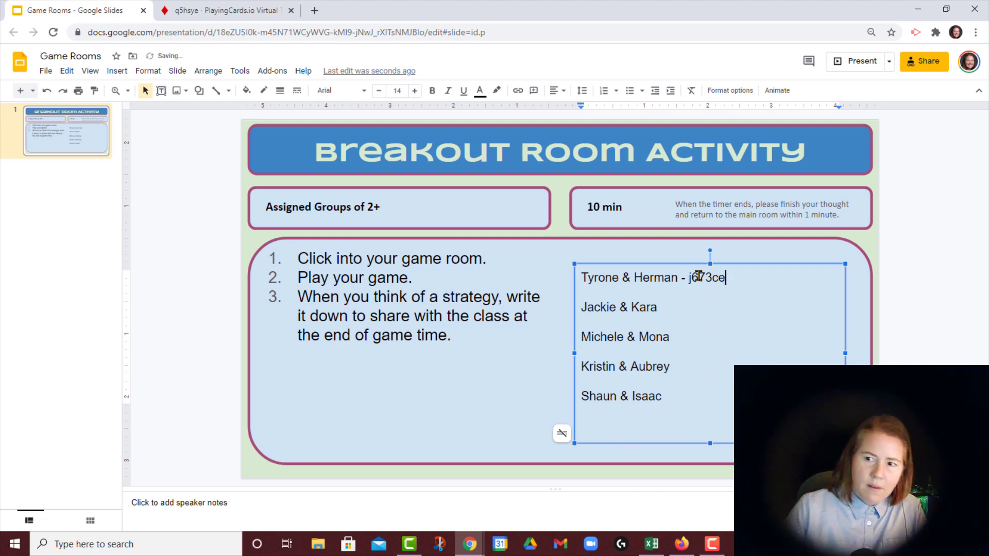
# Create a room copy named after the second student pair from the slide
pyautogui.click(215, 9)
pyautogui.click(512, 213)
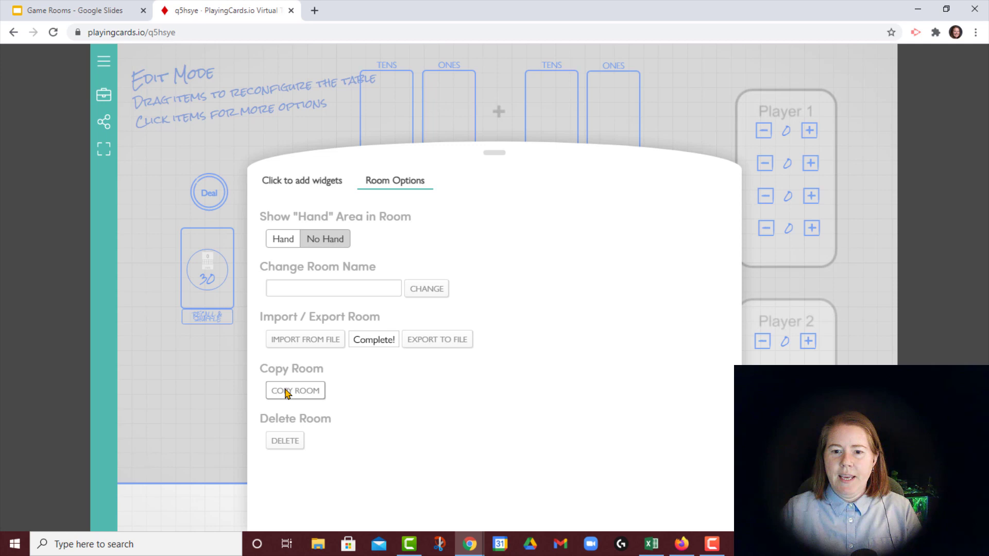
pyautogui.click(286, 391)
pyautogui.click(83, 11)
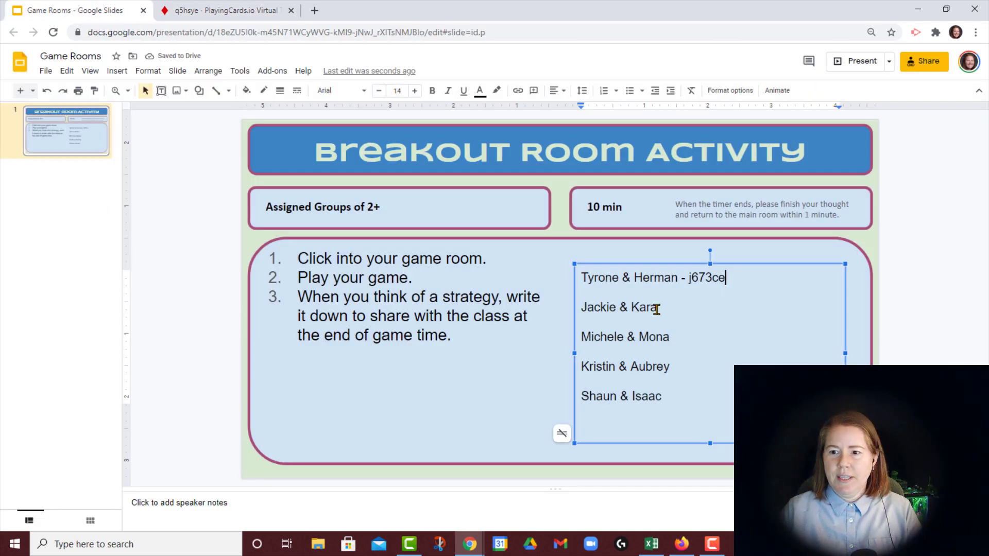
pyautogui.moveTo(657, 308); pyautogui.dragTo(583, 309)
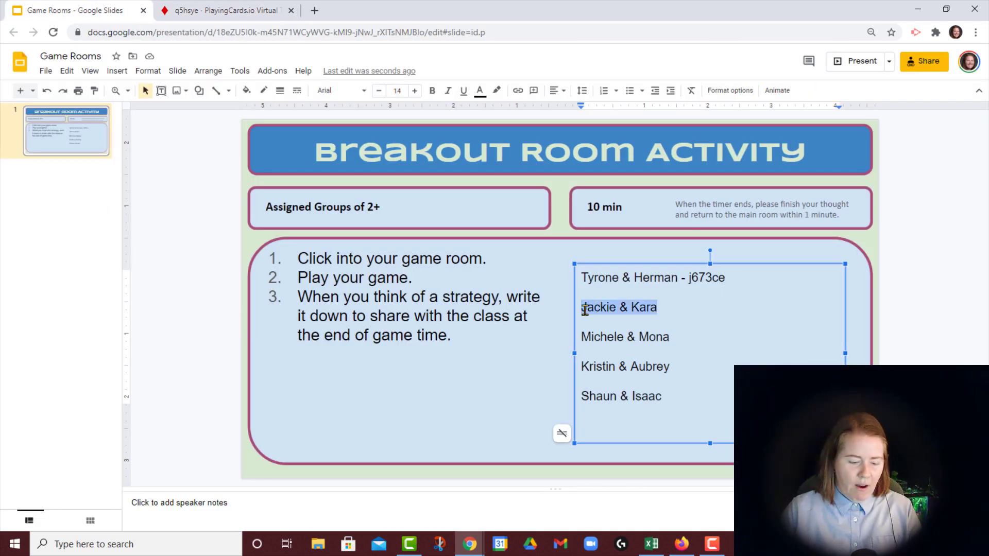
pyautogui.click(214, 9)
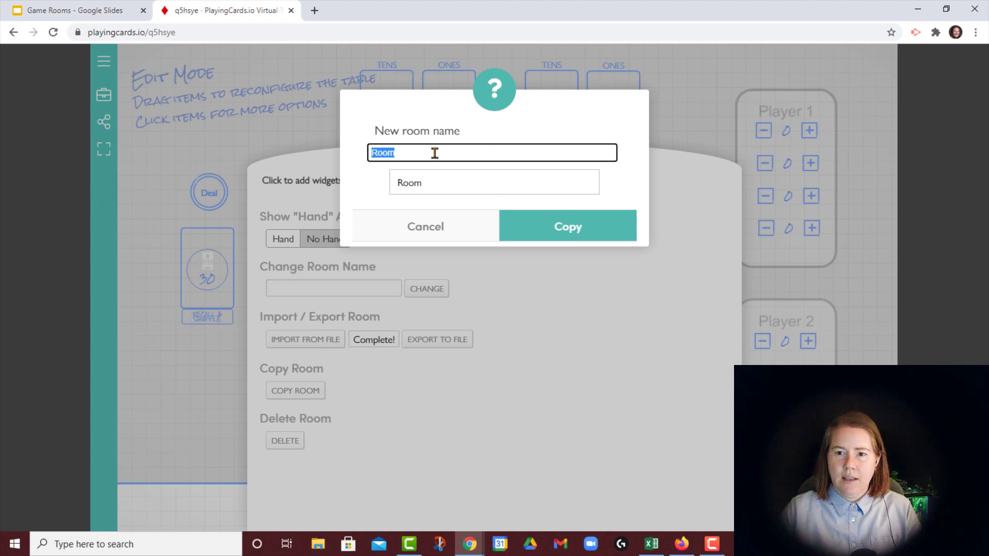
pyautogui.hotkey('ctrl', 'v')
pyautogui.click(558, 227)
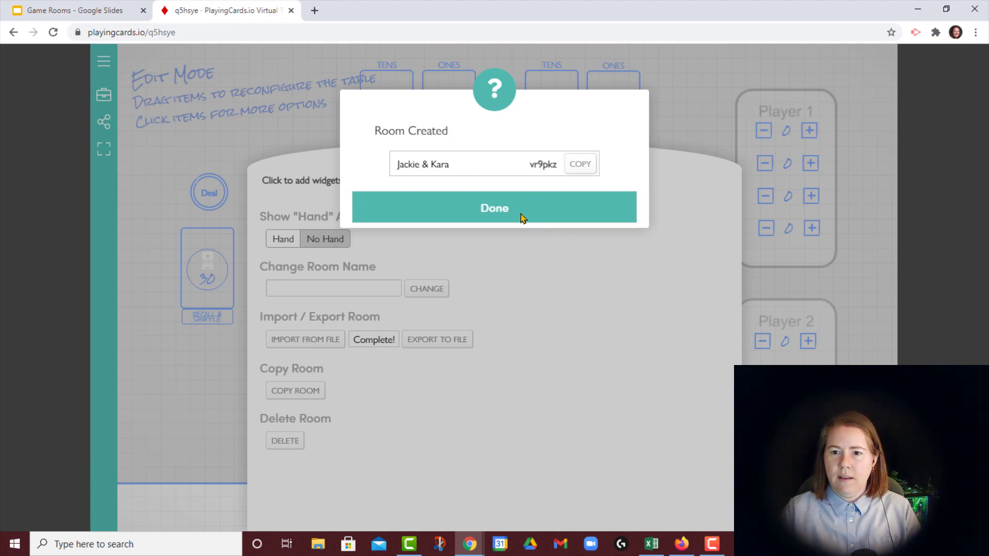
# Add the second room's code after the second pair's names on the slide
pyautogui.click(580, 165)
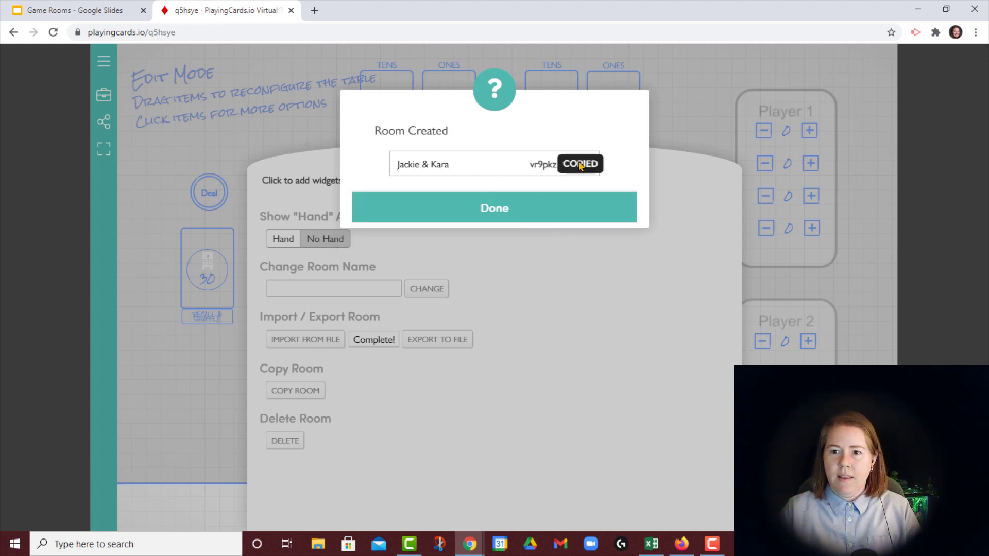
pyautogui.click(54, 11)
pyautogui.click(683, 311)
pyautogui.write('-')
pyautogui.hotkey('ctrl', 'v')
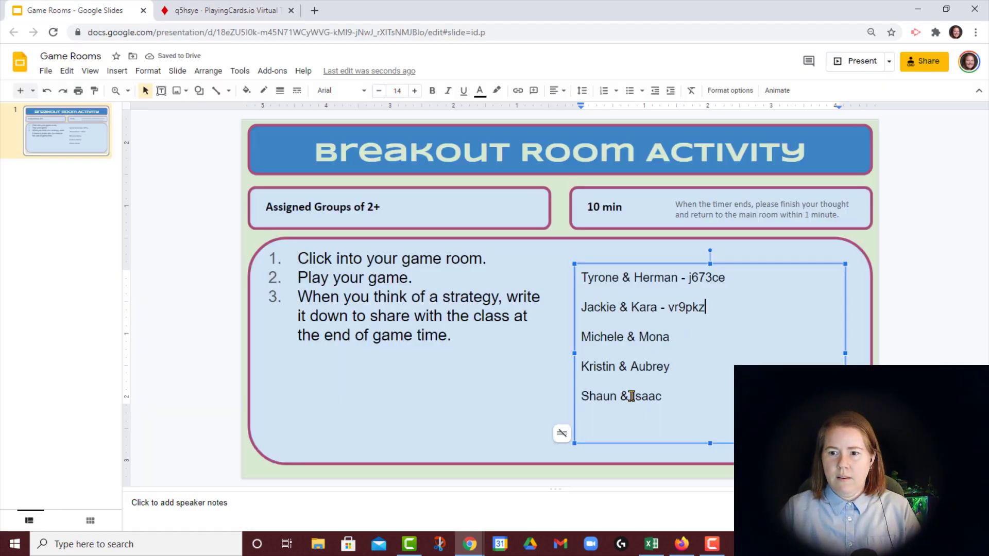
# Create the third pair's room copy and list its code beside their names
pyautogui.moveTo(581, 337); pyautogui.dragTo(670, 337)
pyautogui.click(214, 10)
pyautogui.hotkey('ctrl', 'v')
pyautogui.click(558, 227)
pyautogui.click(581, 165)
pyautogui.click(54, 12)
pyautogui.write('-')
pyautogui.hotkey('ctrl', 'v')
pyautogui.click(215, 9)
pyautogui.click(295, 390)
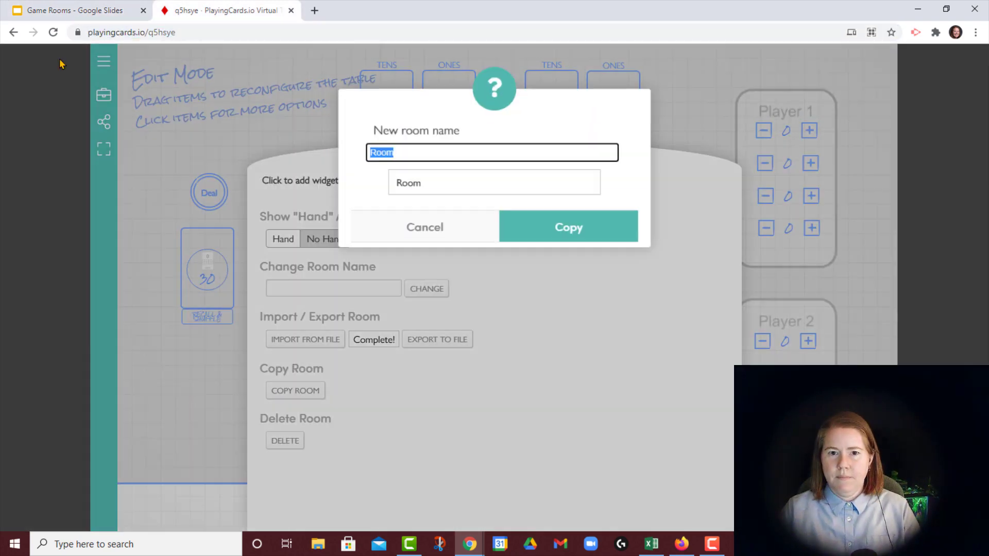
# Create the fourth pair's room copy and list its code beside their names
pyautogui.moveTo(580, 364); pyautogui.dragTo(670, 365)
pyautogui.hotkey('ctrl', 'v')
pyautogui.click(559, 227)
pyautogui.click(581, 165)
pyautogui.click(54, 12)
pyautogui.write('-')
pyautogui.hotkey('ctrl', 'v')
# Create the last pair's room copy and place the cursor after their names
pyautogui.moveTo(580, 397); pyautogui.dragTo(665, 397)
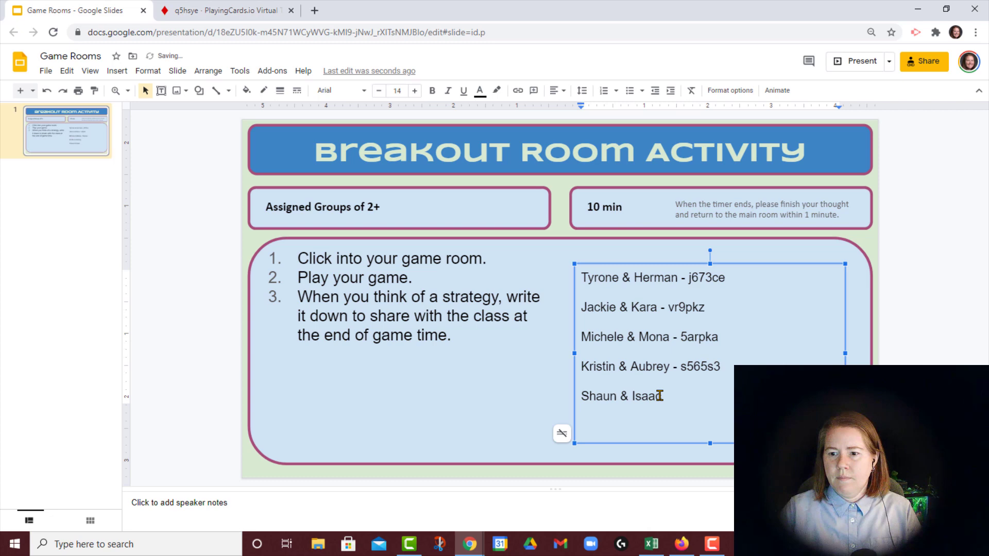
pyautogui.click(215, 9)
pyautogui.click(295, 391)
pyautogui.hotkey('ctrl', 'v')
pyautogui.click(567, 227)
pyautogui.click(580, 165)
pyautogui.click(54, 12)
pyautogui.click(687, 393)
# Join the first pair's room by pasting its code on the PlayingCards.io homepage
pyautogui.write('-')
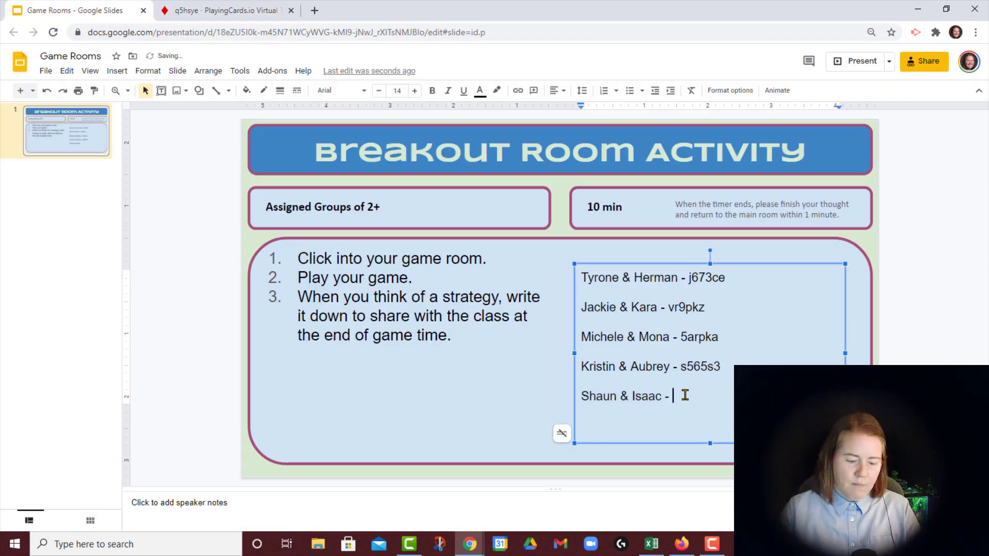
pyautogui.click(214, 9)
pyautogui.scroll(-11, 582, 337)
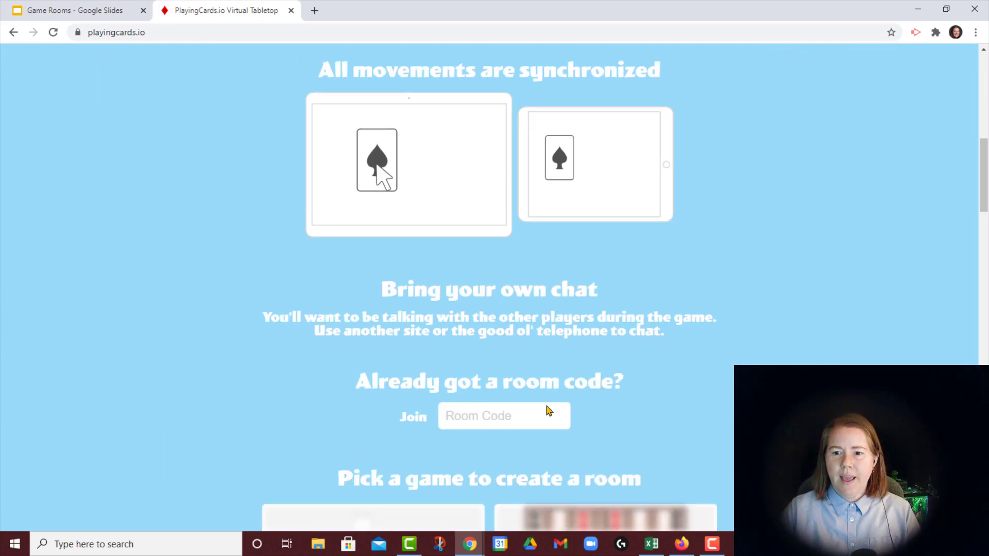
pyautogui.click(523, 416)
pyautogui.hotkey('ctrl', 'v')
pyautogui.press('Return')
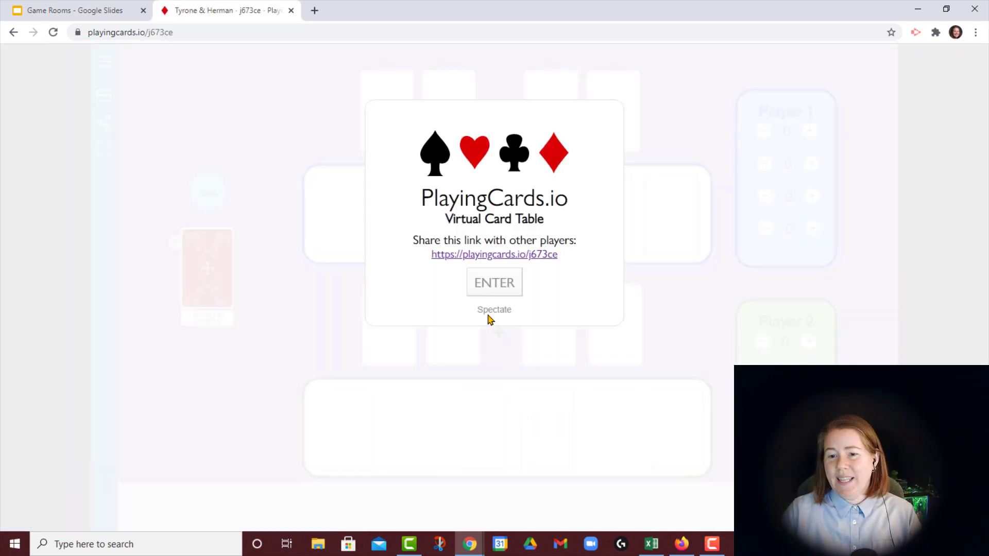
pyautogui.click(492, 289)
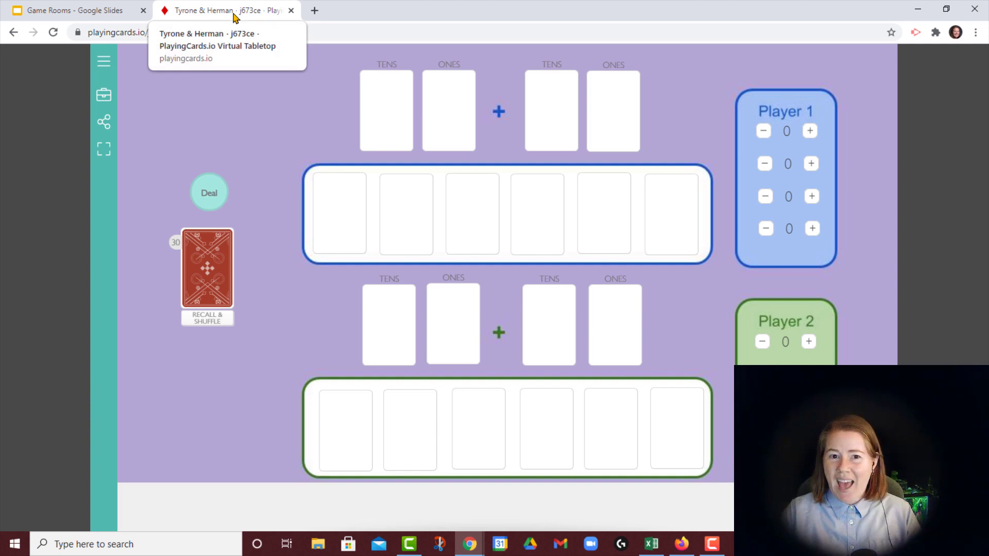
# Load playingcards.io in a new browser tab
pyautogui.click(314, 11)
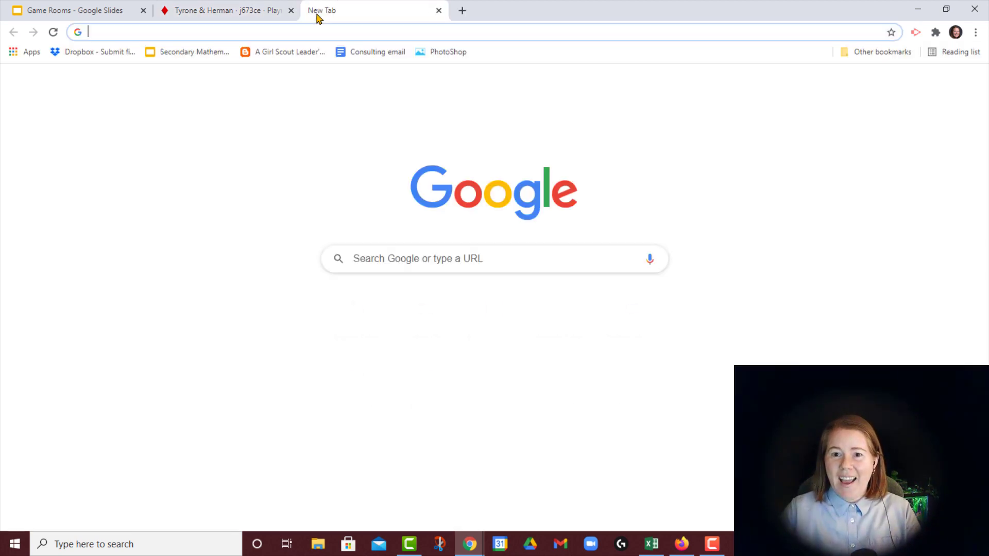
pyautogui.write('playingcards.io')
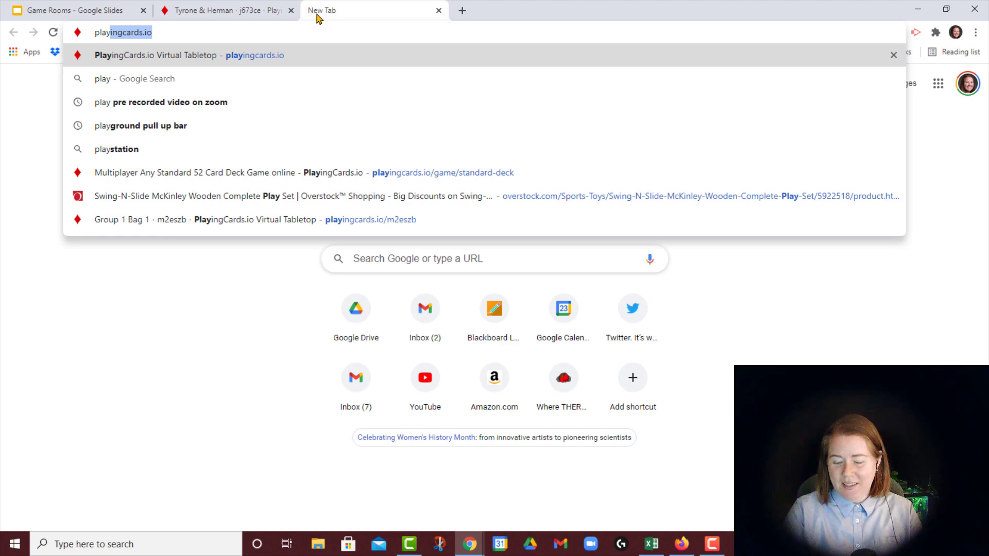
pyautogui.press('Return')
# Join the second pair's room using its code from the slide, then select the third pair's code
pyautogui.click(82, 12)
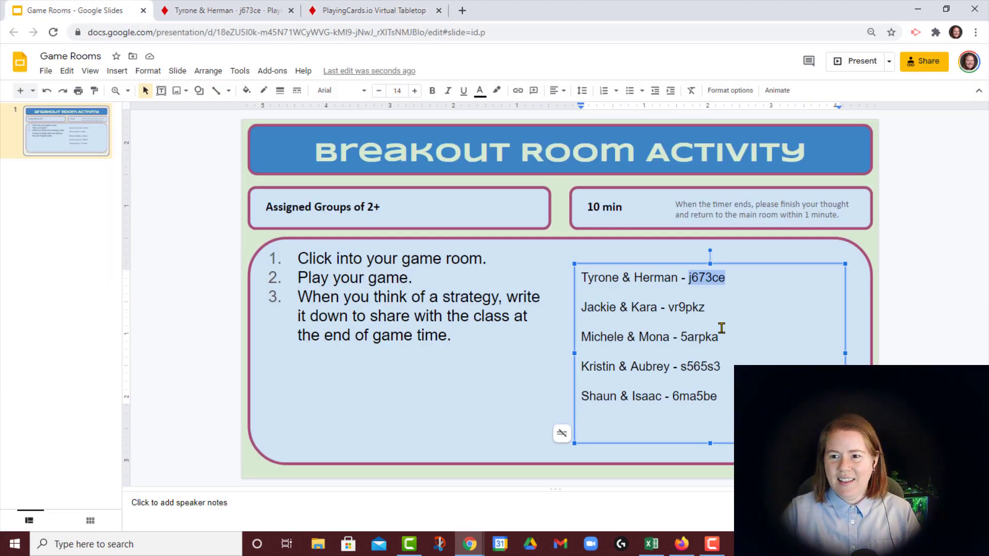
pyautogui.moveTo(705, 307); pyautogui.dragTo(668, 309)
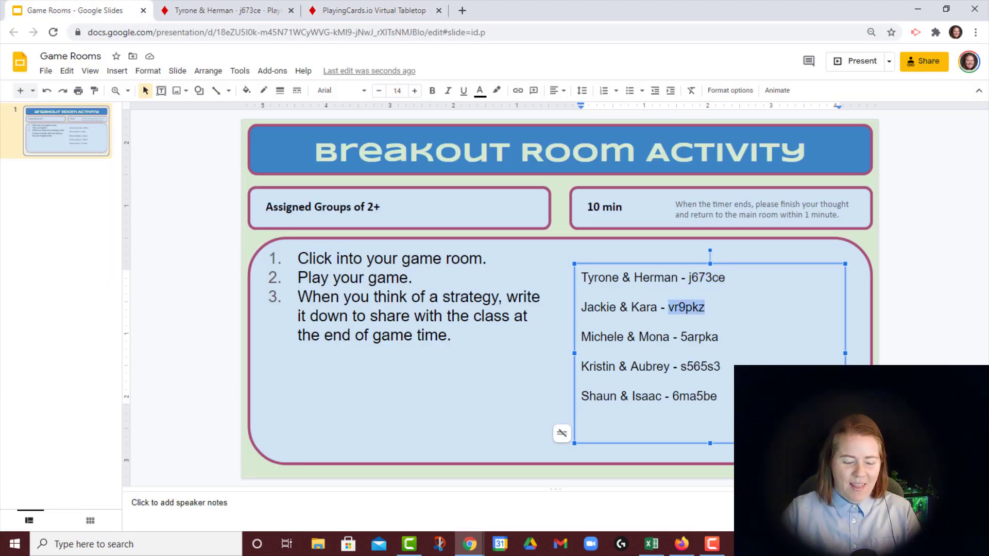
pyautogui.click(363, 10)
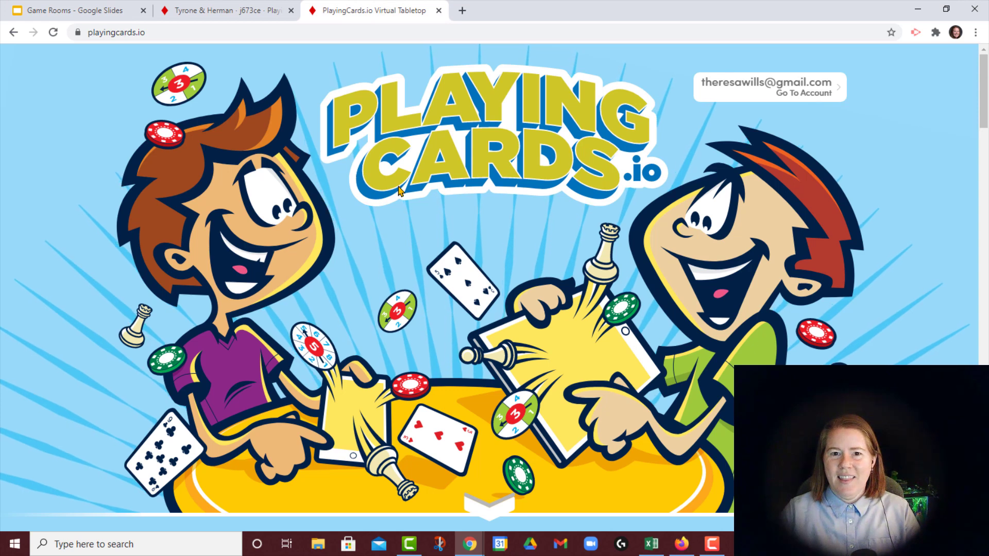
pyautogui.scroll(-10, 400, 190)
pyautogui.click(487, 477)
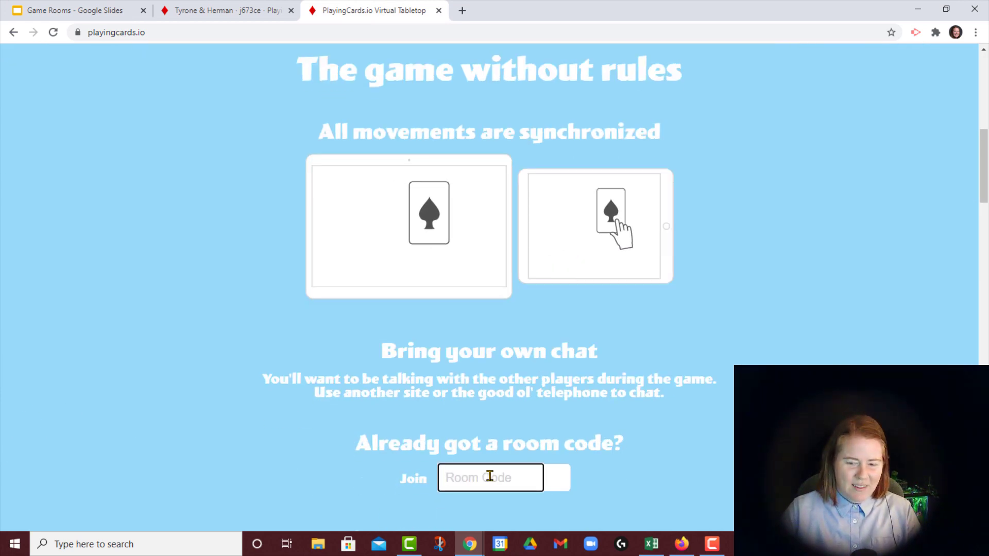
pyautogui.hotkey('ctrl', 'v')
pyautogui.press('Return')
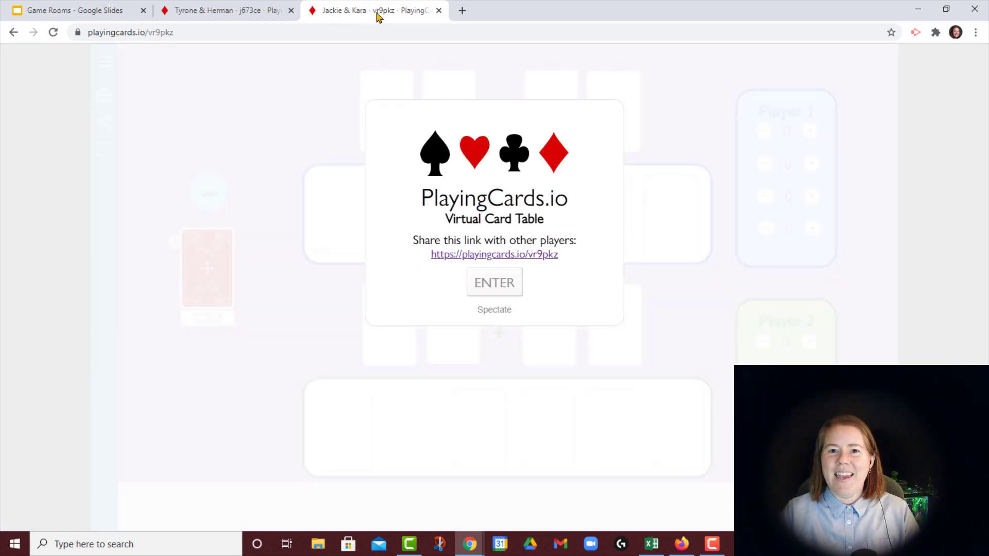
pyautogui.click(496, 284)
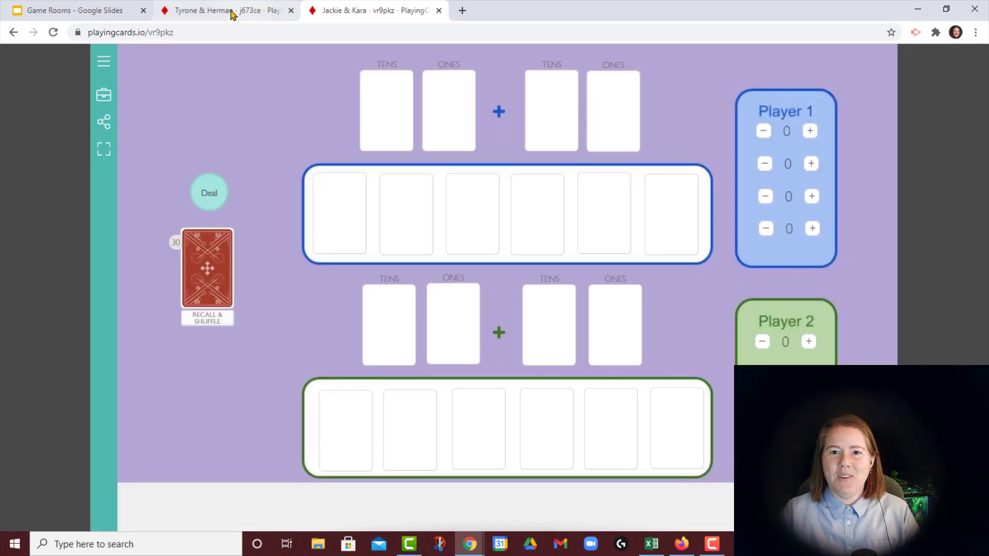
pyautogui.click(48, 17)
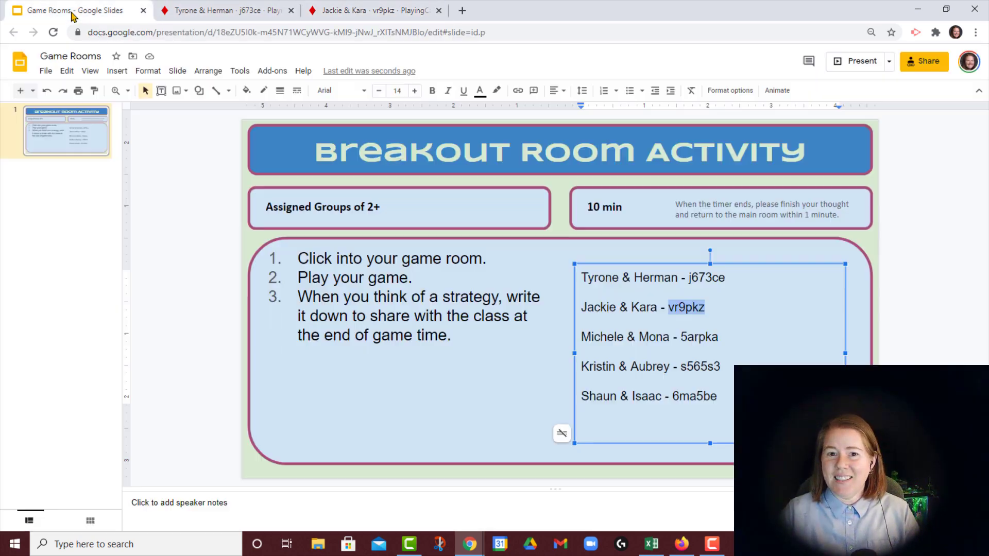
pyautogui.moveTo(722, 337); pyautogui.dragTo(683, 337)
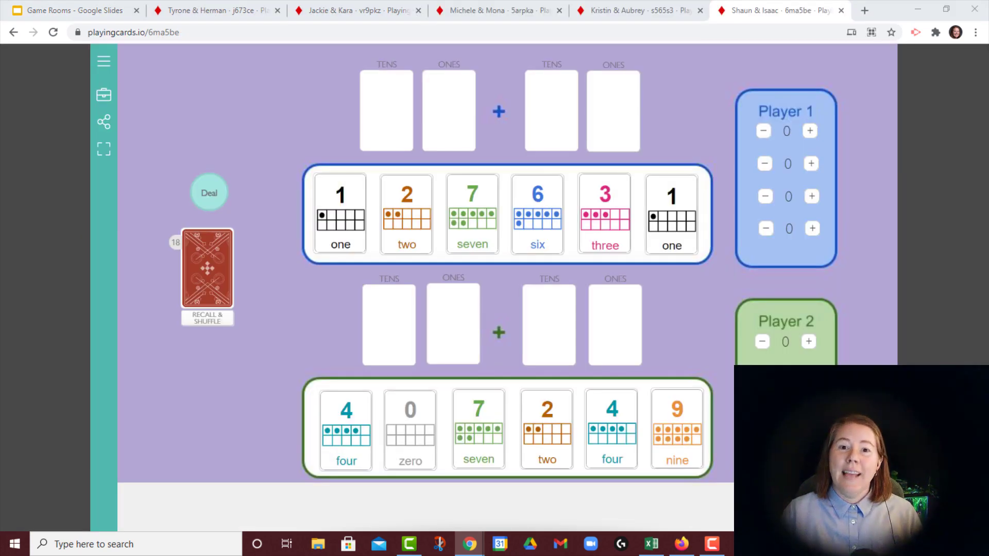
pyautogui.click(212, 13)
pyautogui.click(361, 12)
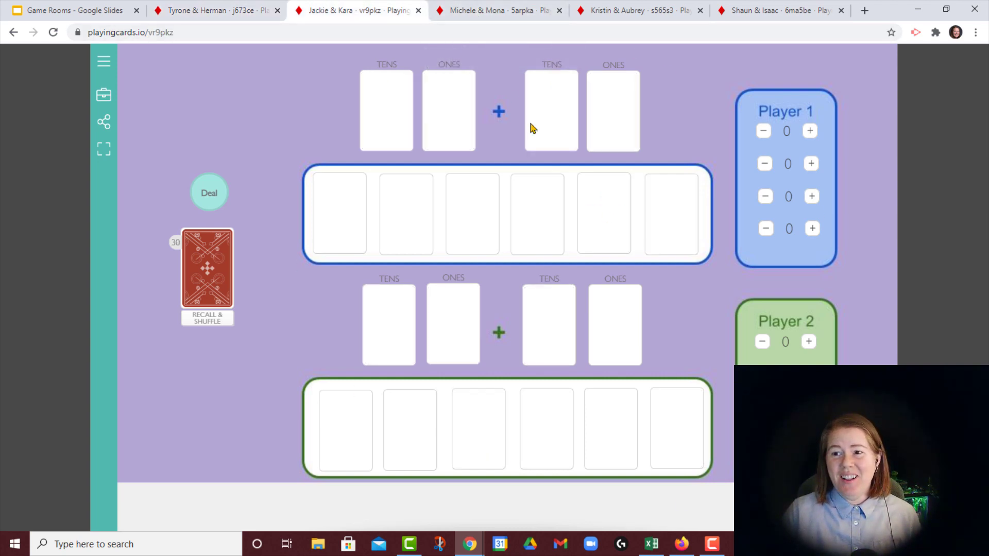
pyautogui.click(510, 19)
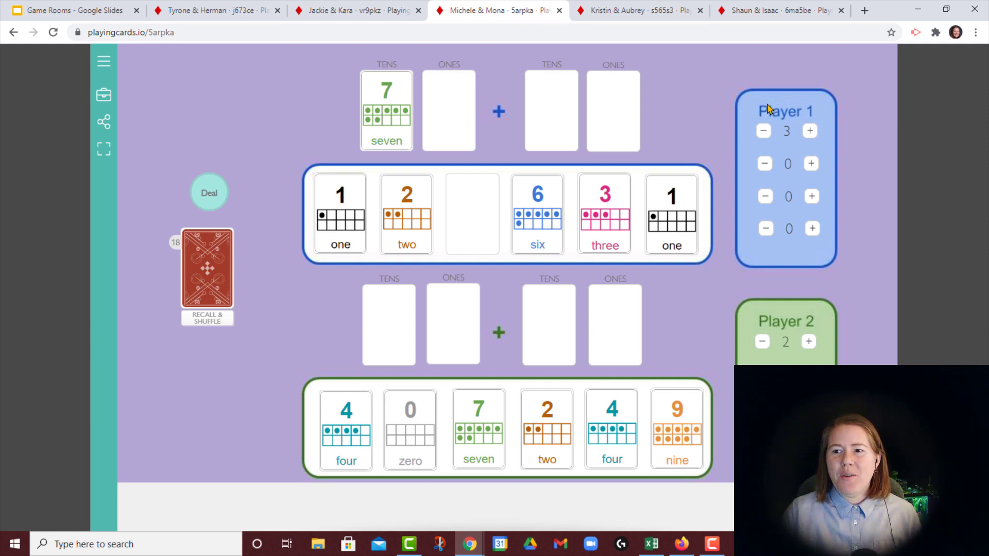
pyautogui.click(650, 15)
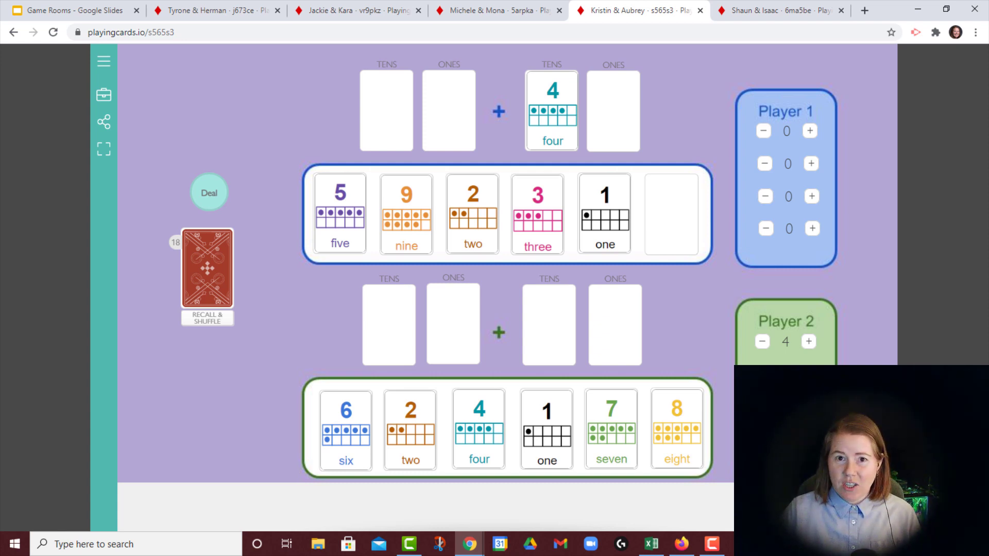
pyautogui.click(782, 12)
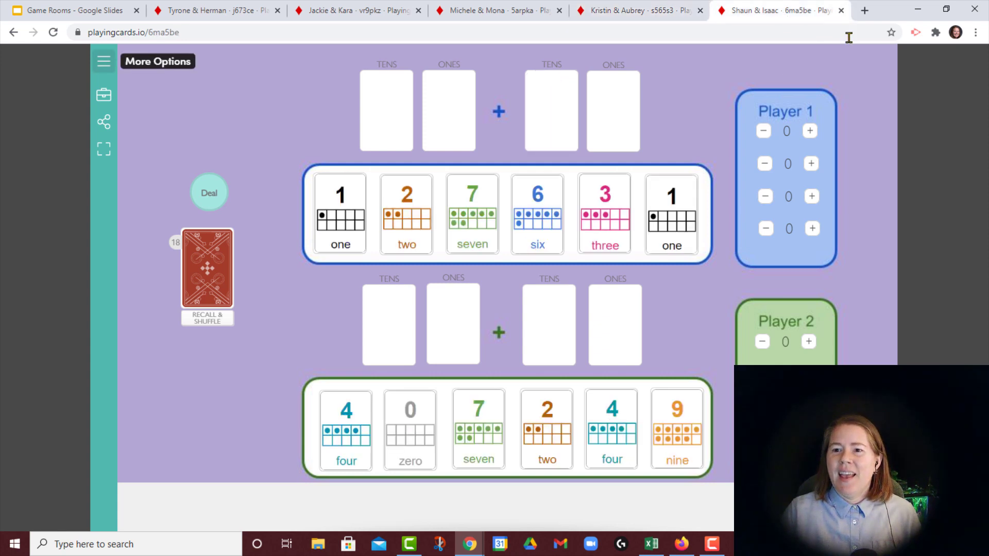